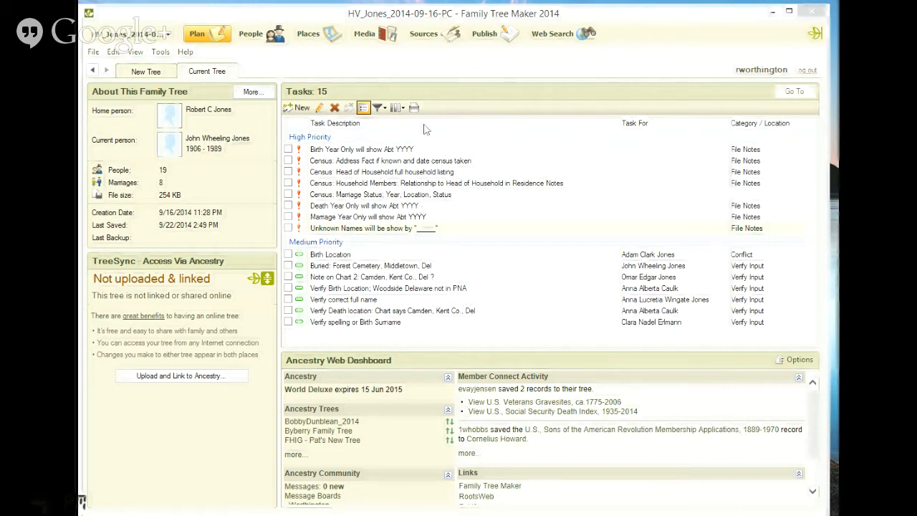
# Step: Show the research notes of the home person's father, with his preferred name fact selected
pyautogui.click(250, 38)
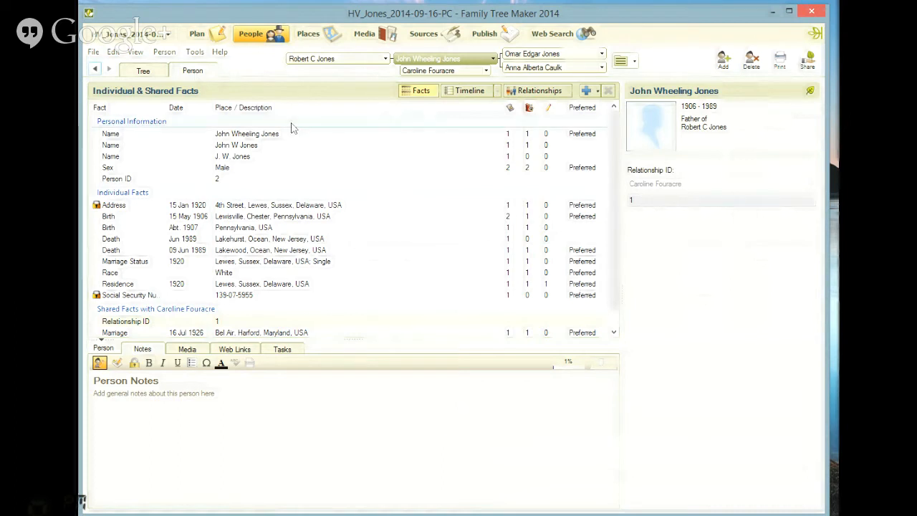
pyautogui.click(265, 138)
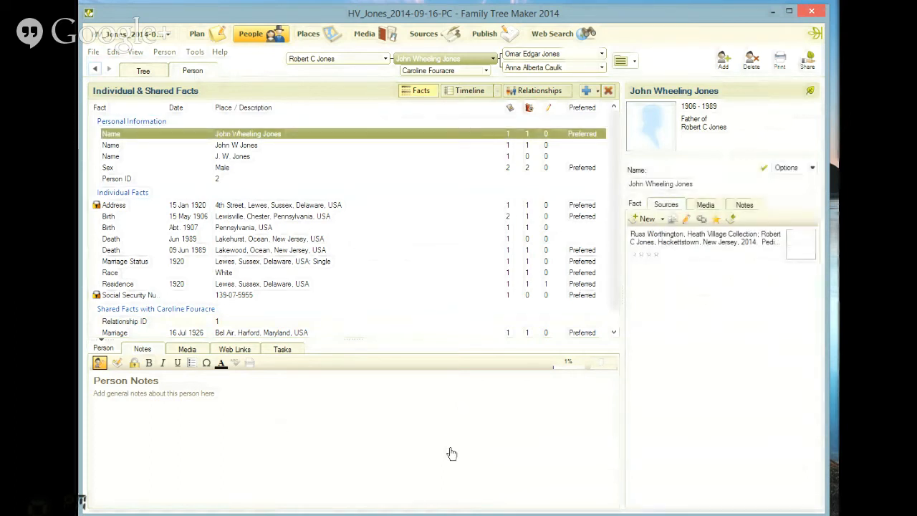
pyautogui.click(119, 363)
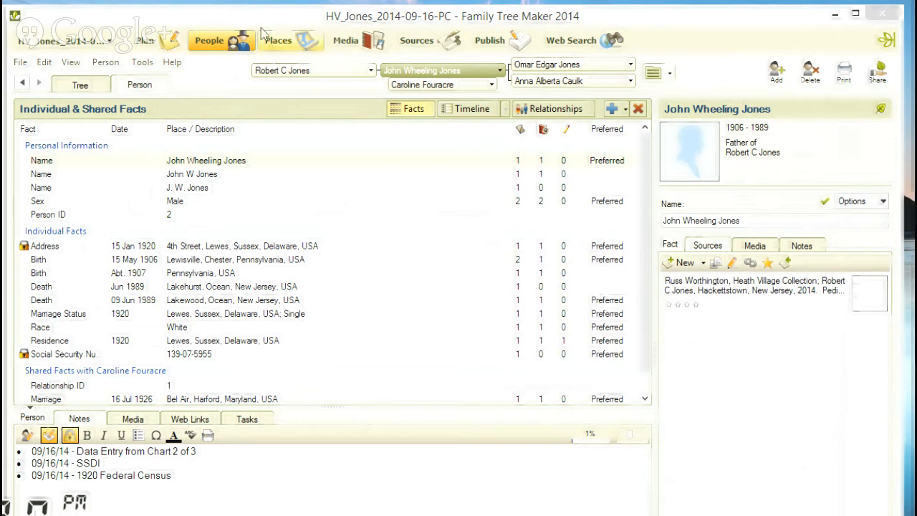
# Step: Examine the citation details and linked facts of the Heath Village Collection source, and return to the person's facts
pyautogui.click(417, 41)
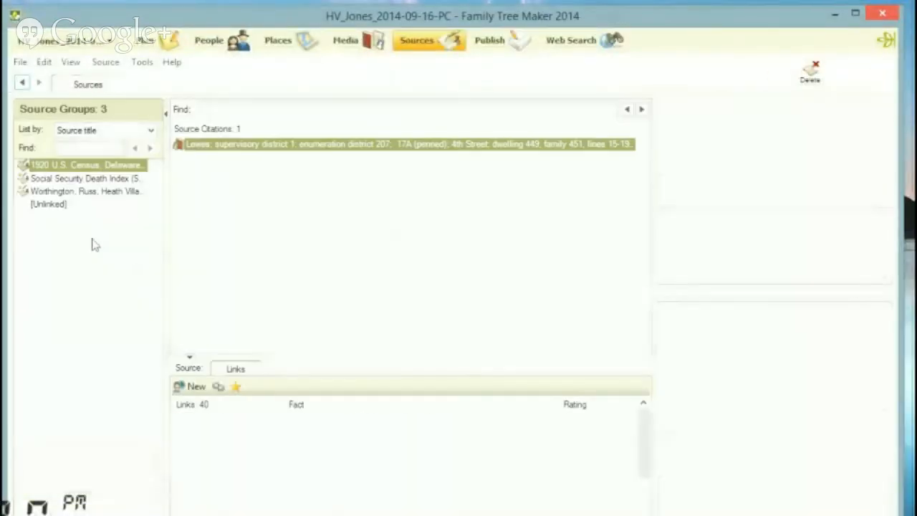
pyautogui.click(78, 194)
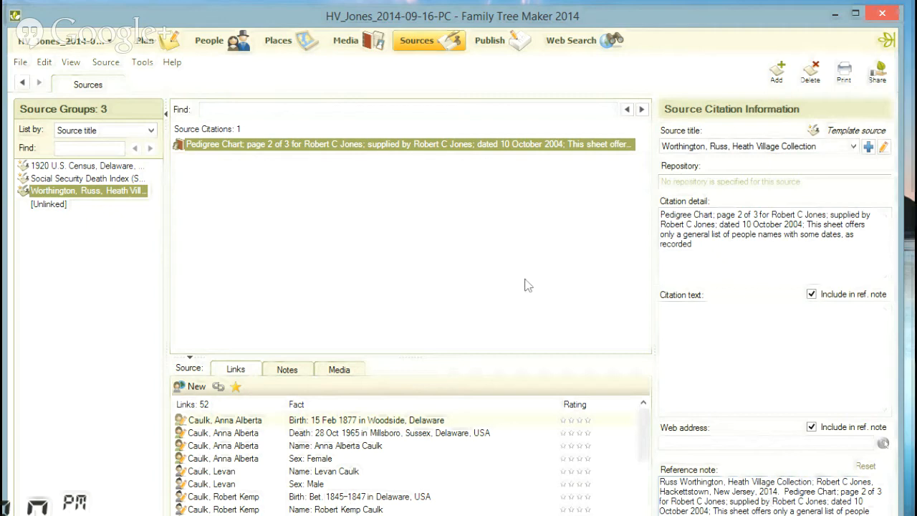
pyautogui.click(208, 43)
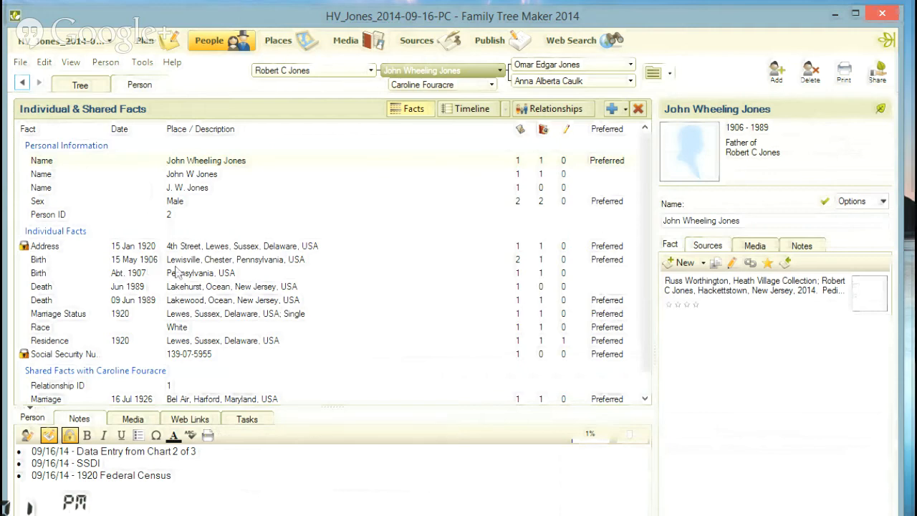
# Step: View the paternal grandfather's research notes, and compare the sources of his mother's two birth facts
pyautogui.click(541, 64)
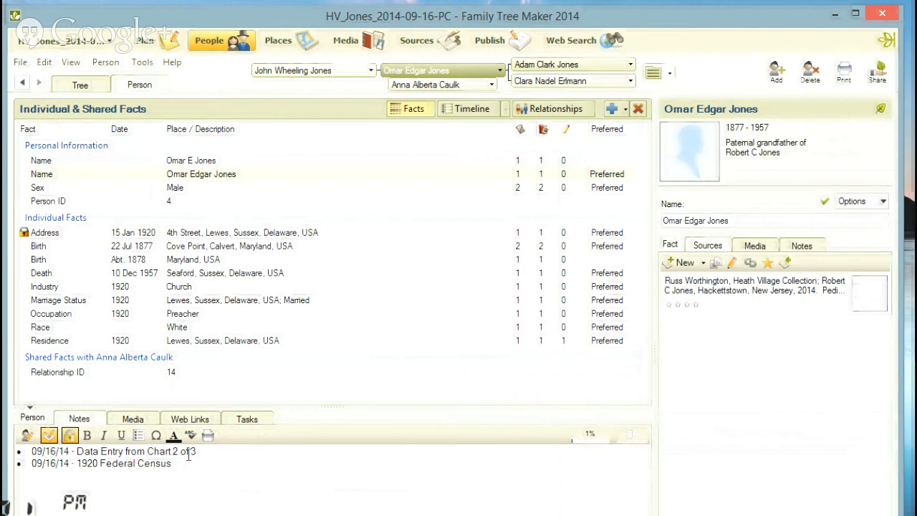
pyautogui.click(532, 85)
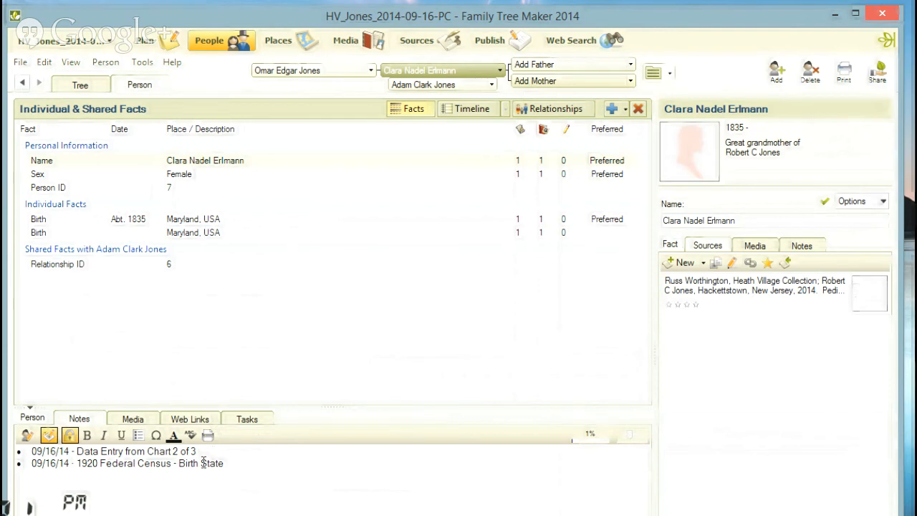
pyautogui.click(219, 233)
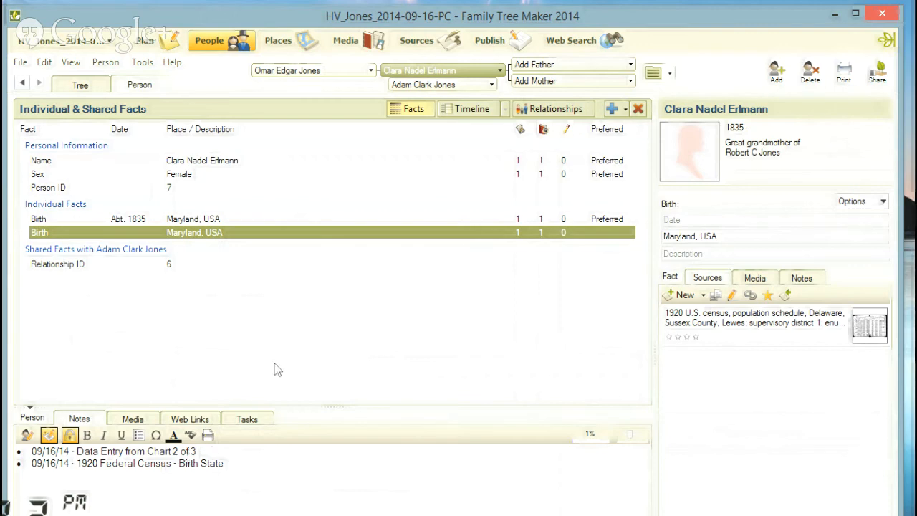
pyautogui.click(206, 219)
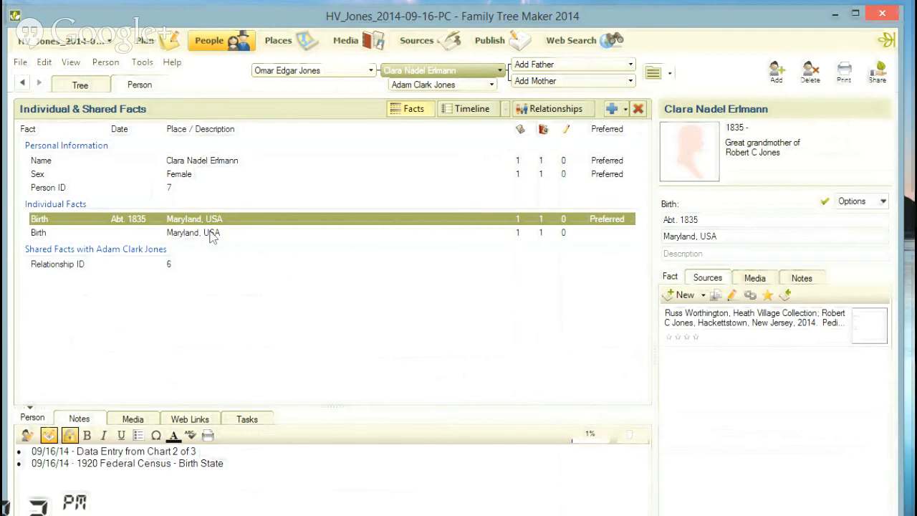
pyautogui.click(212, 234)
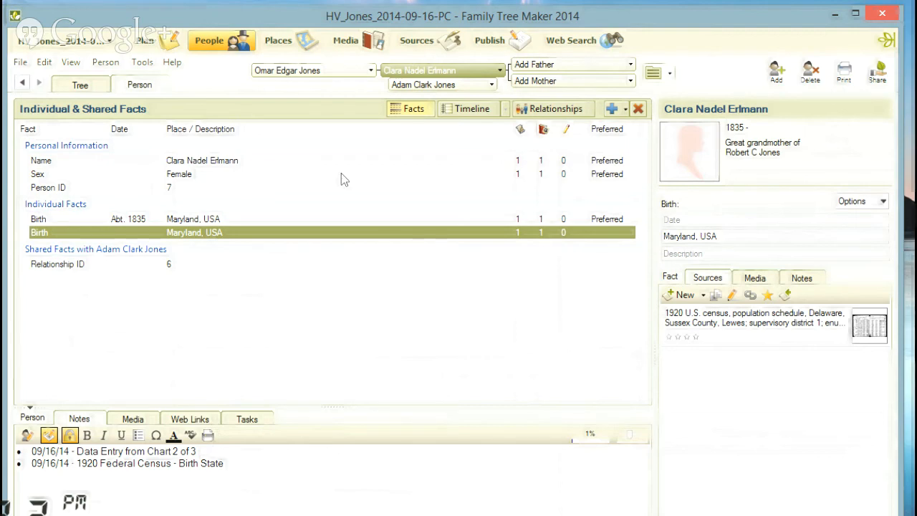
# Step: Open the great-grandfather's facts and compare the sources behind his Virginia and Maryland birth facts
pyautogui.click(425, 89)
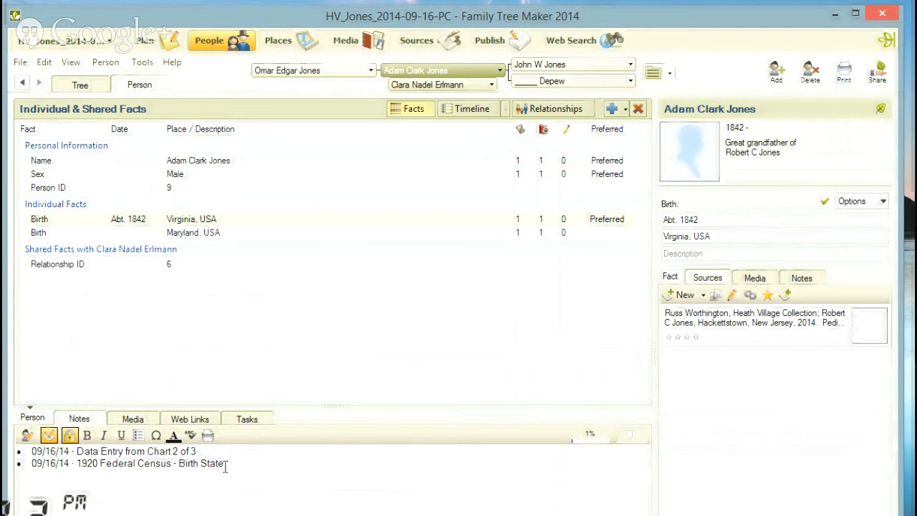
pyautogui.click(246, 233)
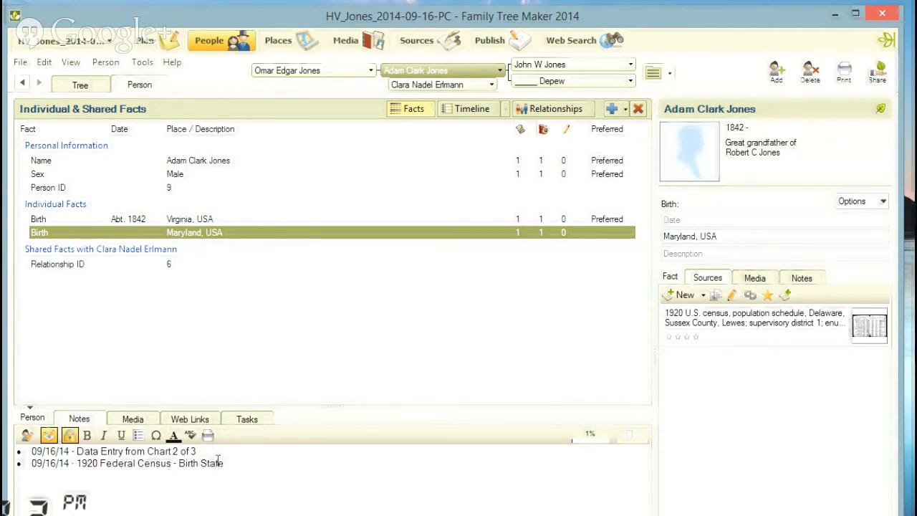
pyautogui.click(222, 220)
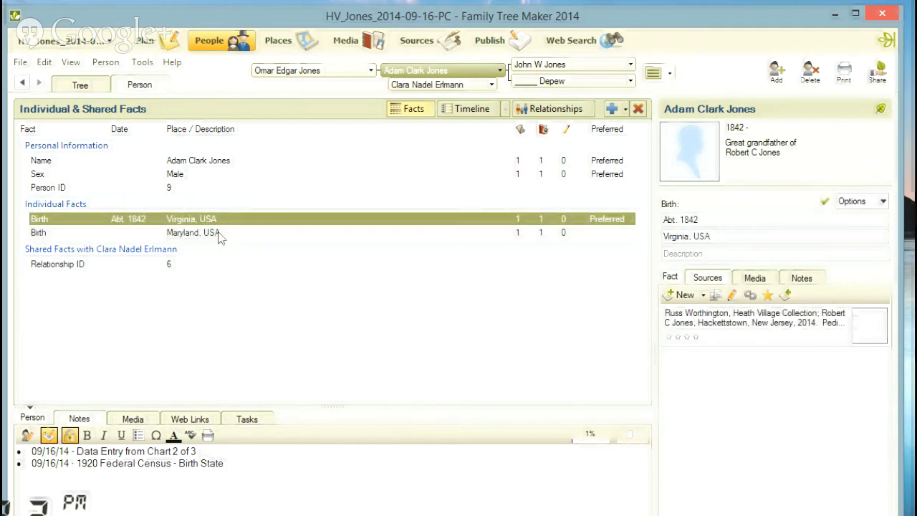
pyautogui.click(219, 234)
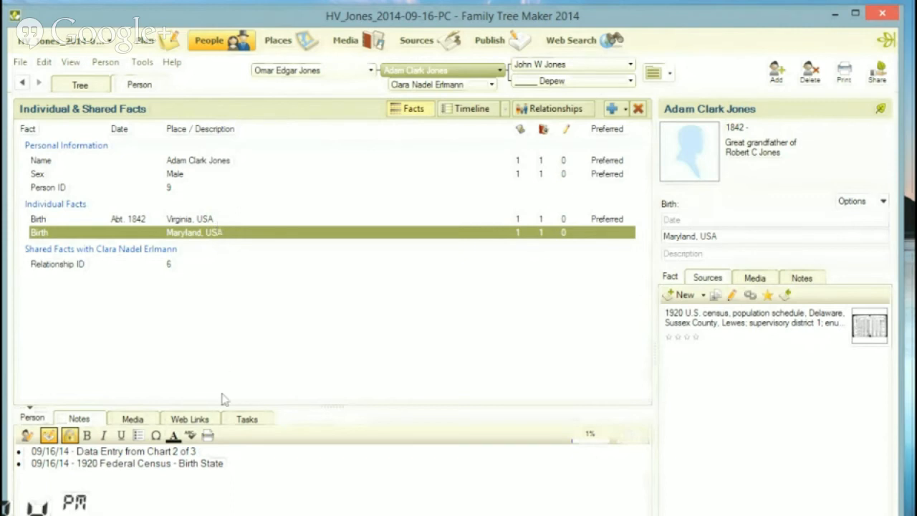
# Step: Check the great-grandfather's Birth Location conflict task against his research notes and the sources of both birth facts
pyautogui.click(235, 422)
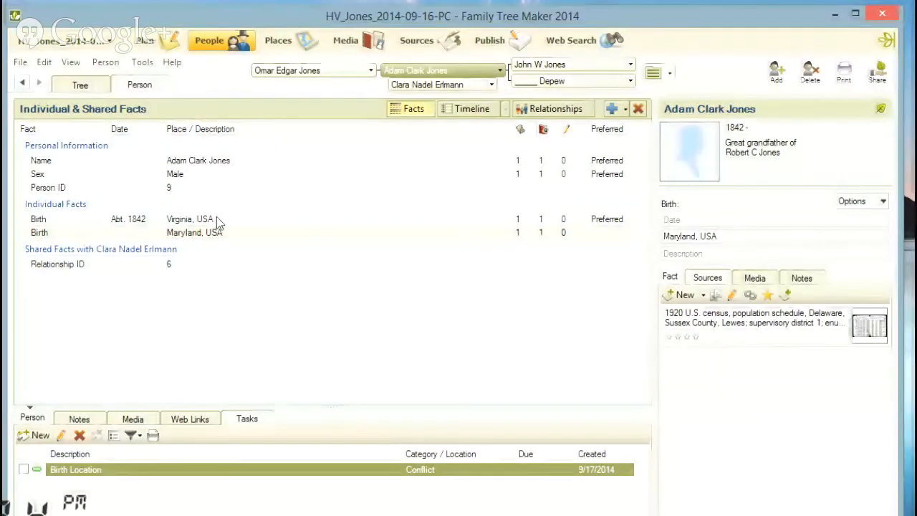
pyautogui.click(82, 422)
pyautogui.click(80, 420)
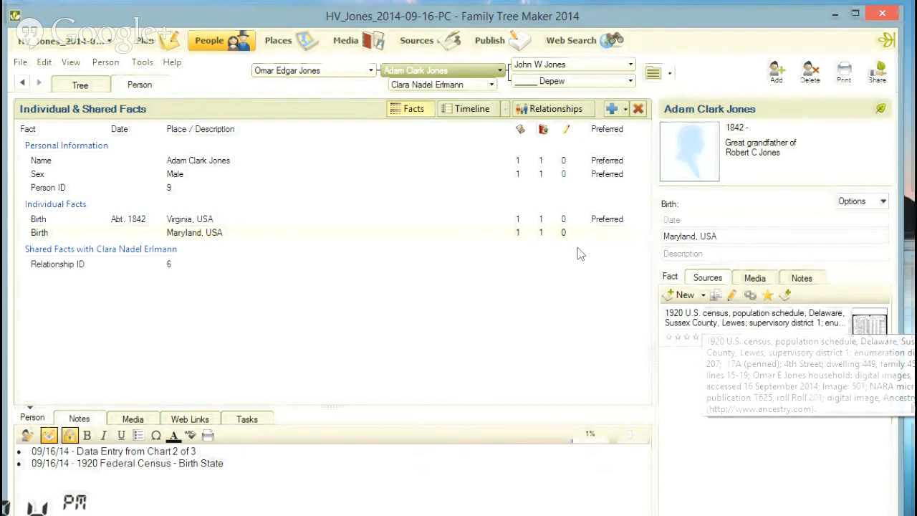
pyautogui.click(550, 218)
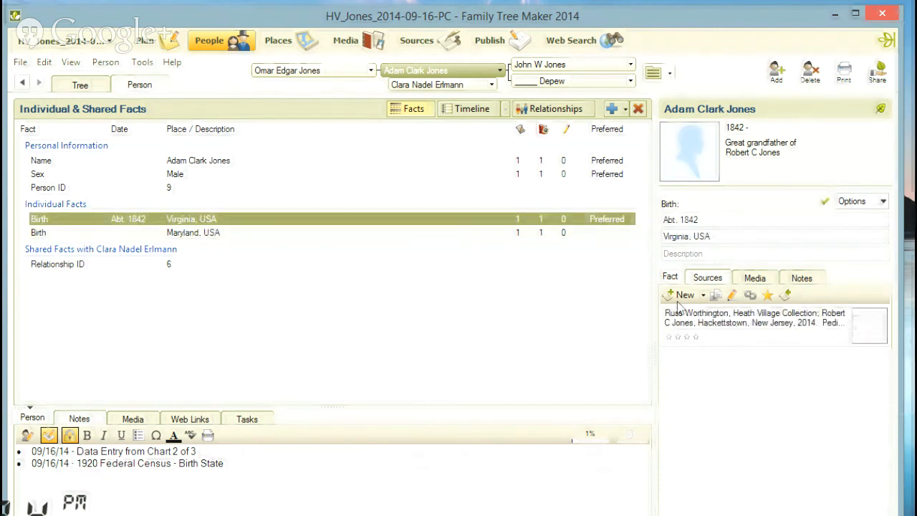
pyautogui.click(537, 233)
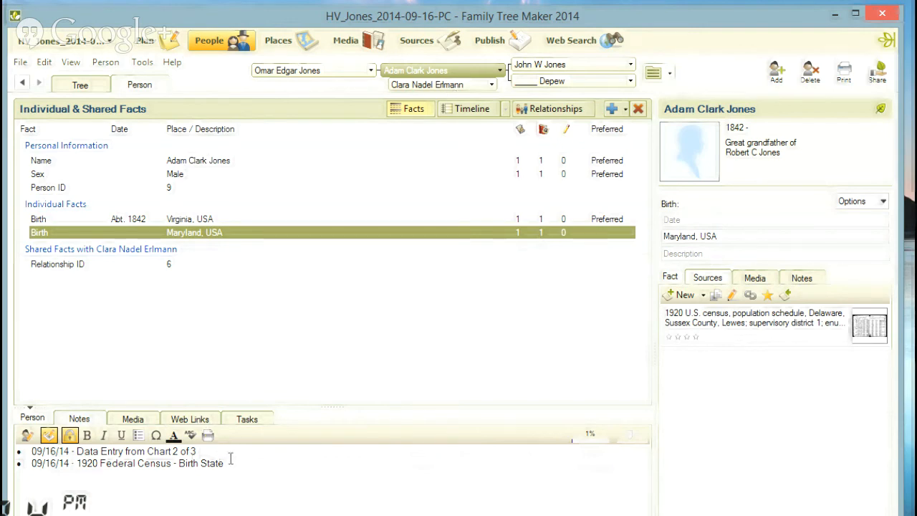
# Step: Create a Notes Report from the person reports collection
pyautogui.click(481, 48)
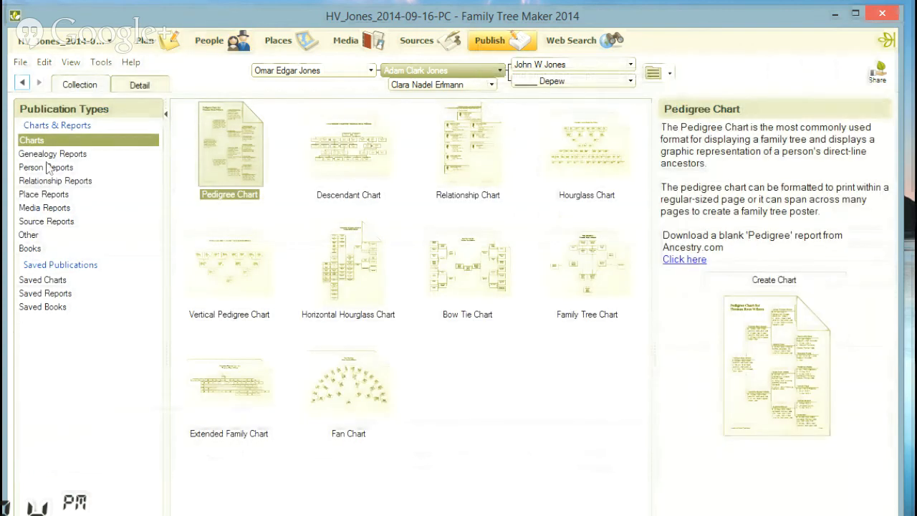
pyautogui.click(47, 167)
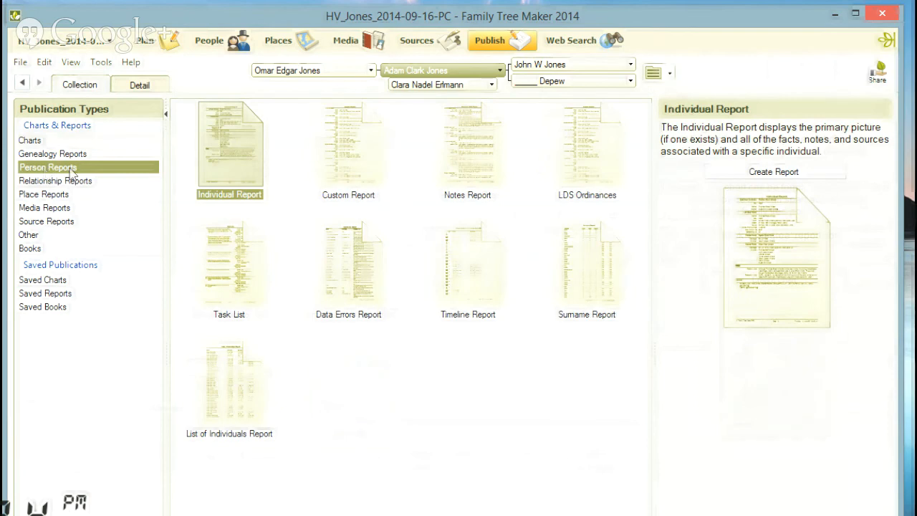
pyautogui.click(482, 177)
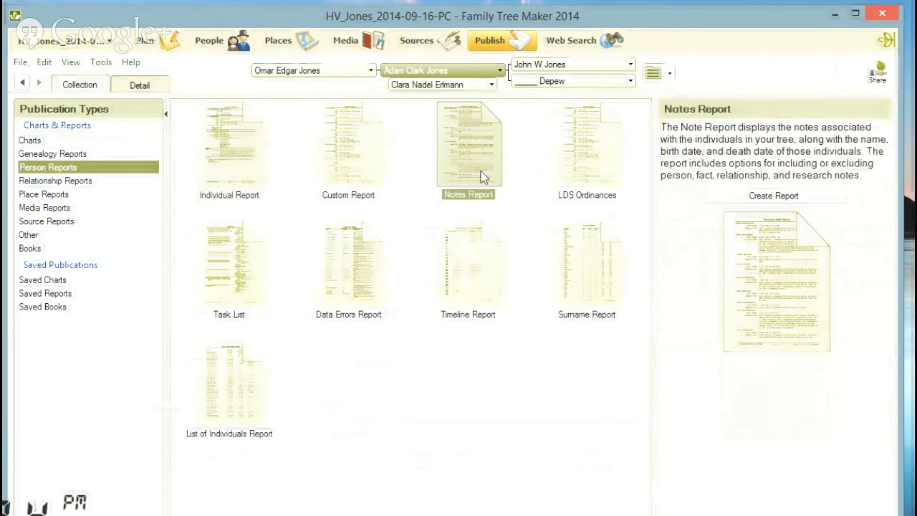
pyautogui.click(774, 197)
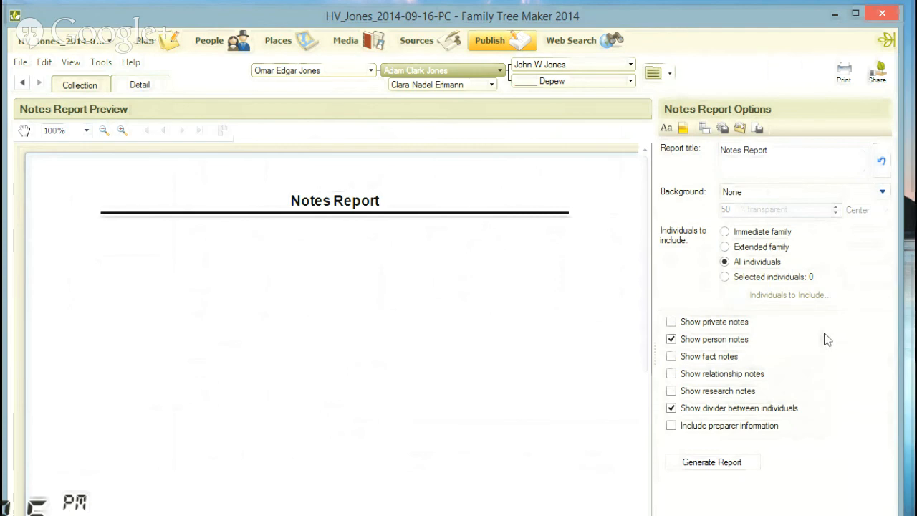
# Step: Include research notes and private notes in the Notes Report, exclude person notes, and generate the report
pyautogui.click(210, 41)
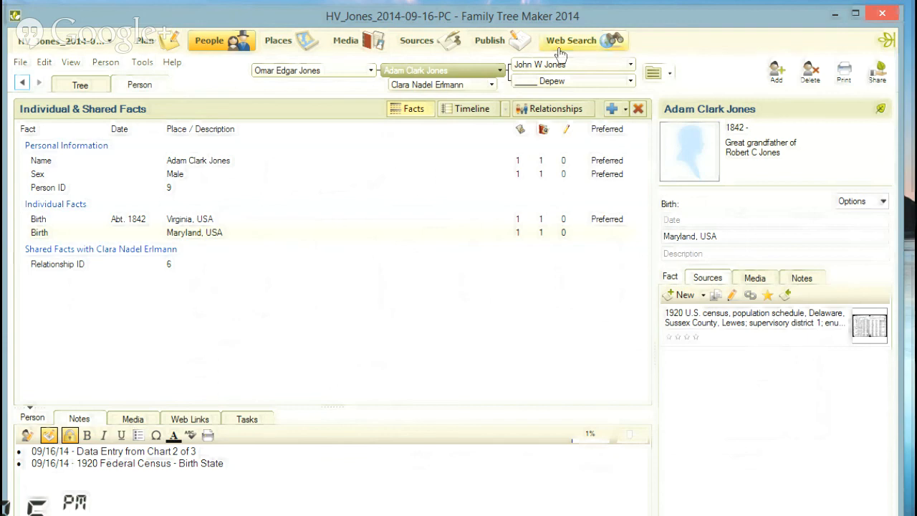
pyautogui.click(484, 43)
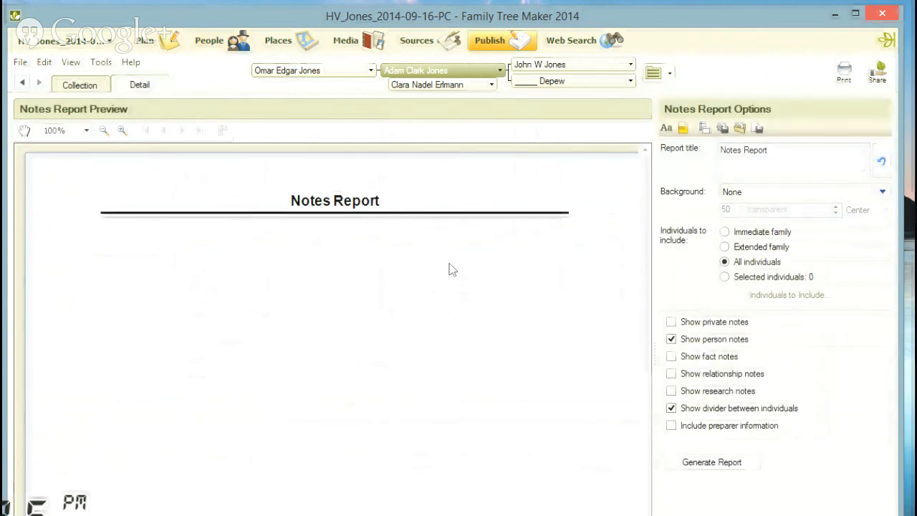
pyautogui.click(671, 392)
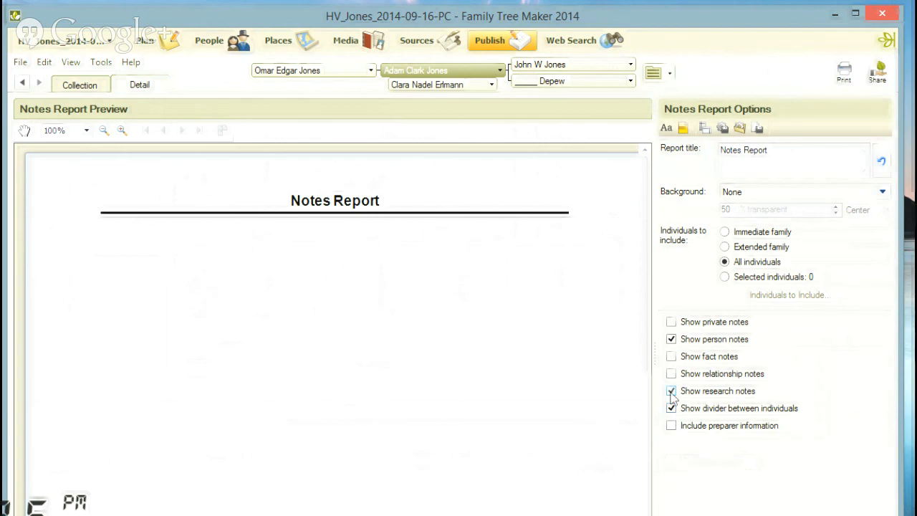
pyautogui.click(673, 341)
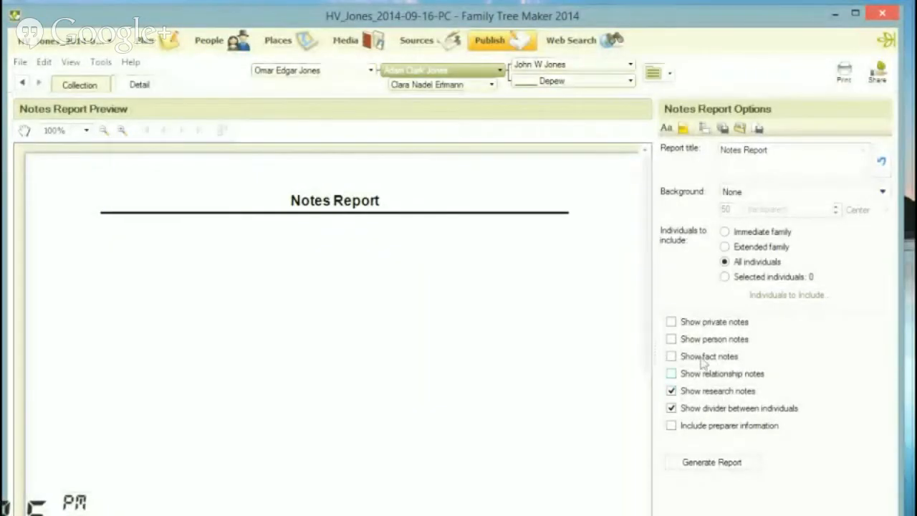
pyautogui.click(671, 322)
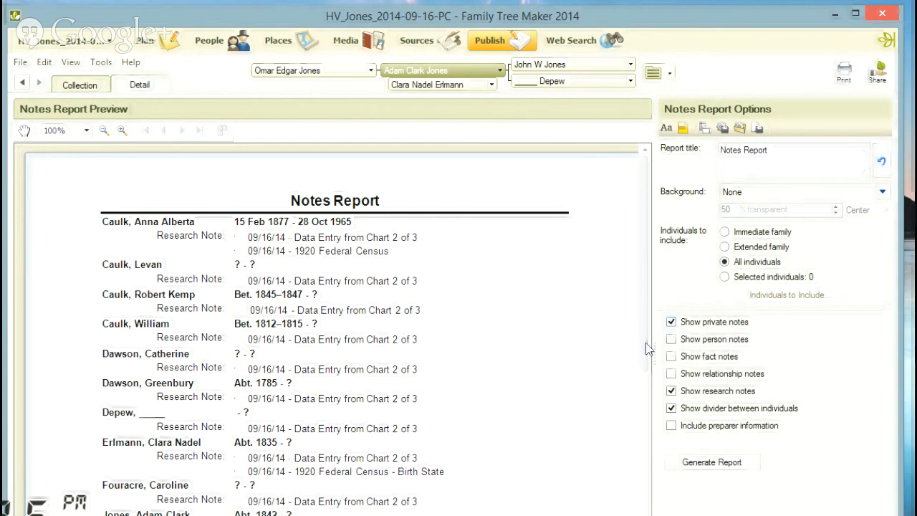
# Step: Review the research notes listed for each individual throughout the generated Notes Report
pyautogui.scroll(-5, 646, 343)
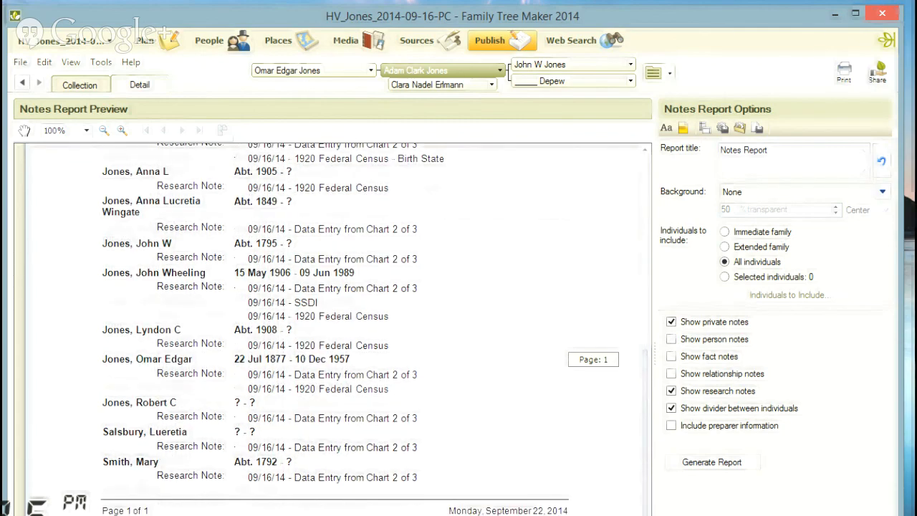
pyautogui.scroll(3, 649, 430)
pyautogui.scroll(2, 651, 423)
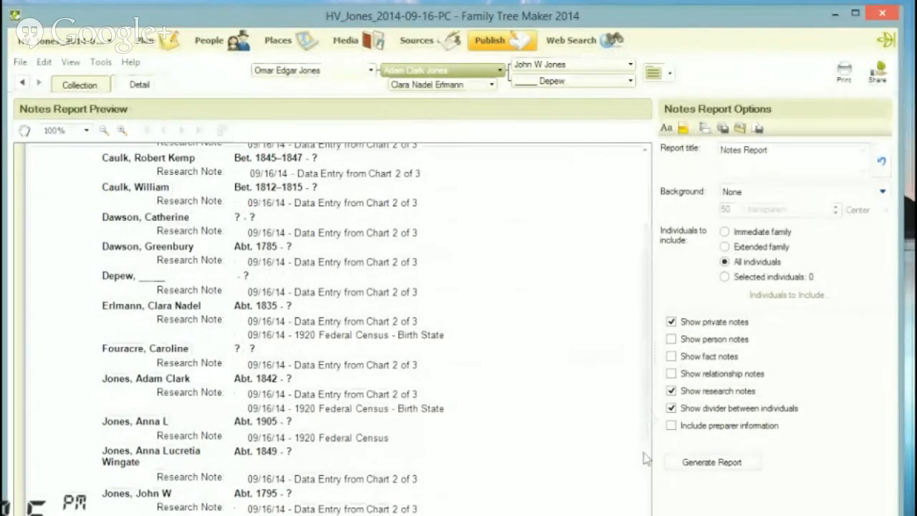
pyautogui.scroll(-1, 649, 418)
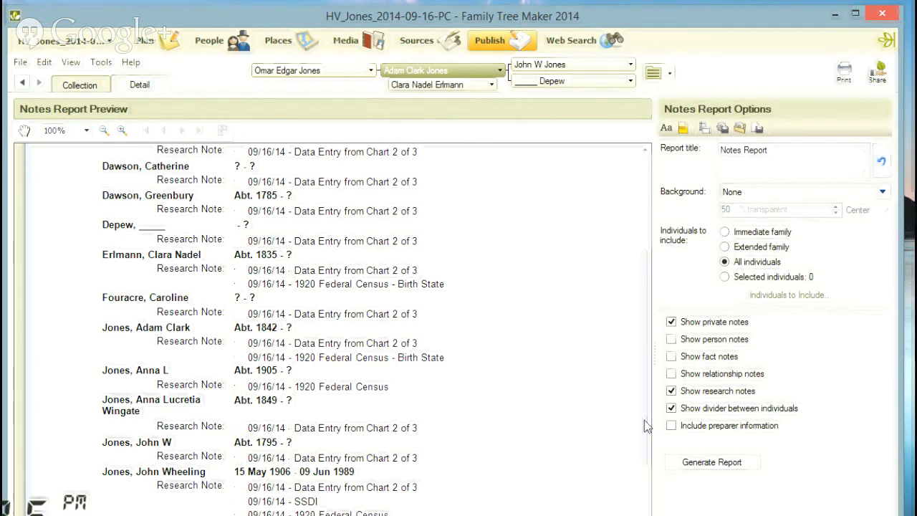
pyautogui.moveTo(645, 426); pyautogui.dragTo(650, 367)
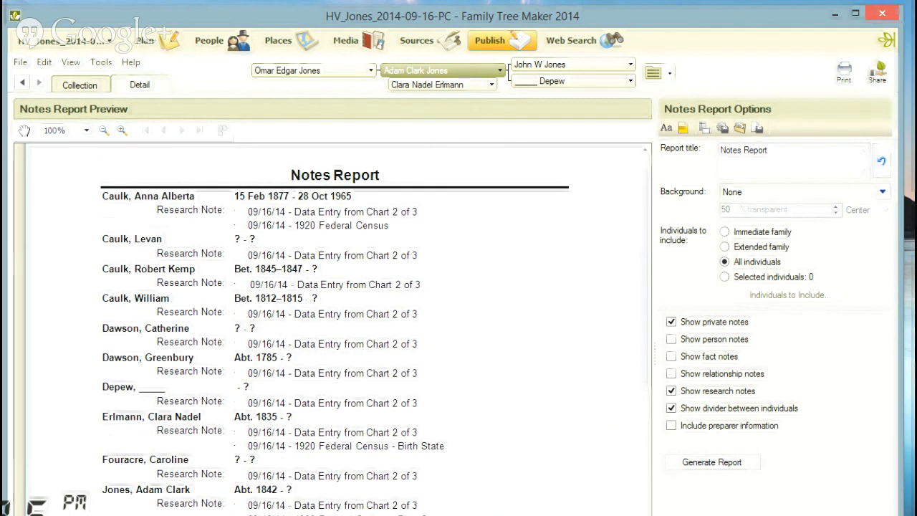